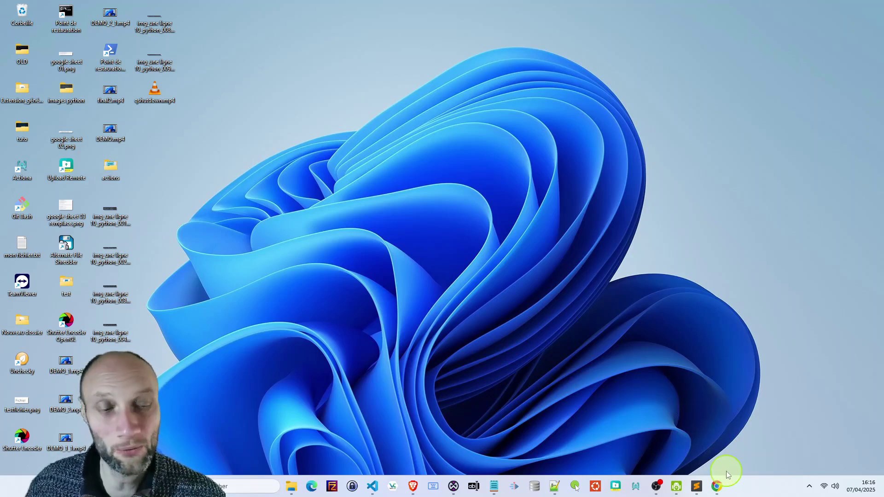
Switch to Chrome and review the feature sections of the Flameshot homepage through to the download section.
click(718, 484)
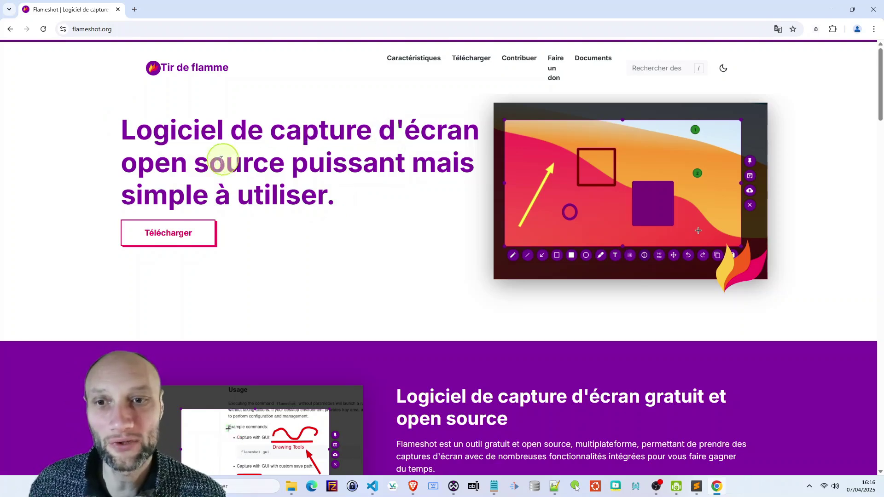
scroll(344, 177, down, 4)
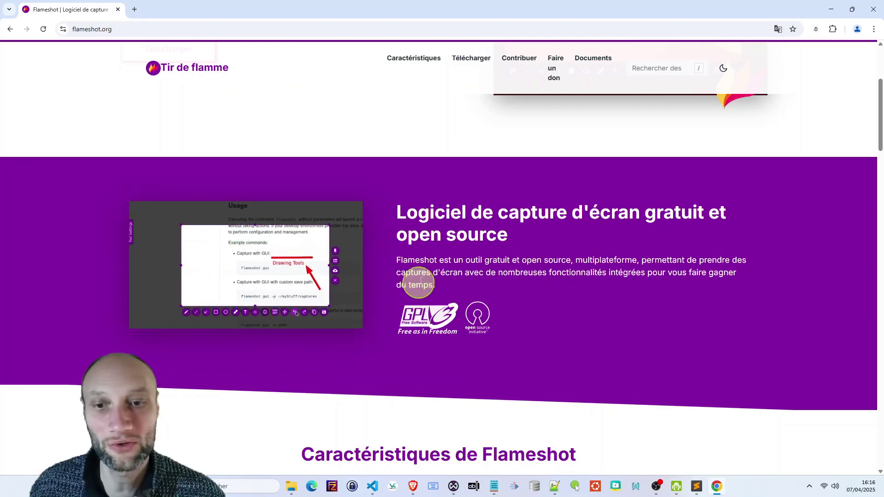
scroll(428, 273, down, 3)
scroll(433, 275, down, 2)
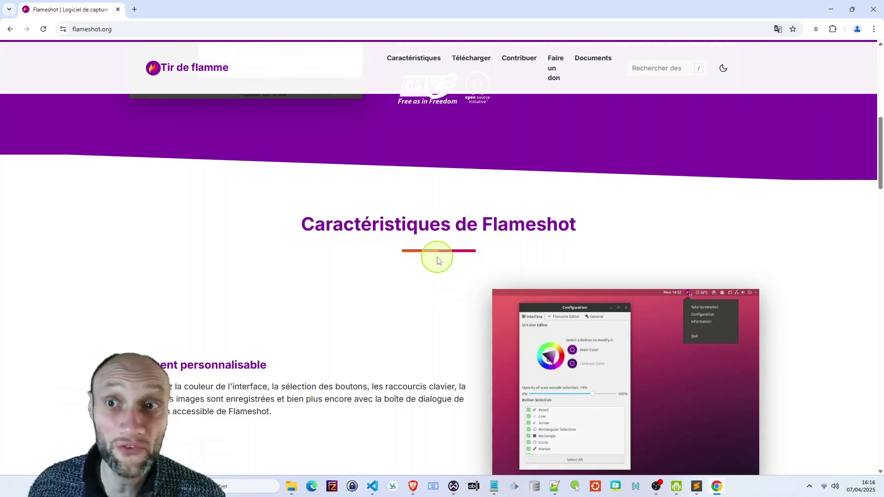
scroll(437, 261, down, 3)
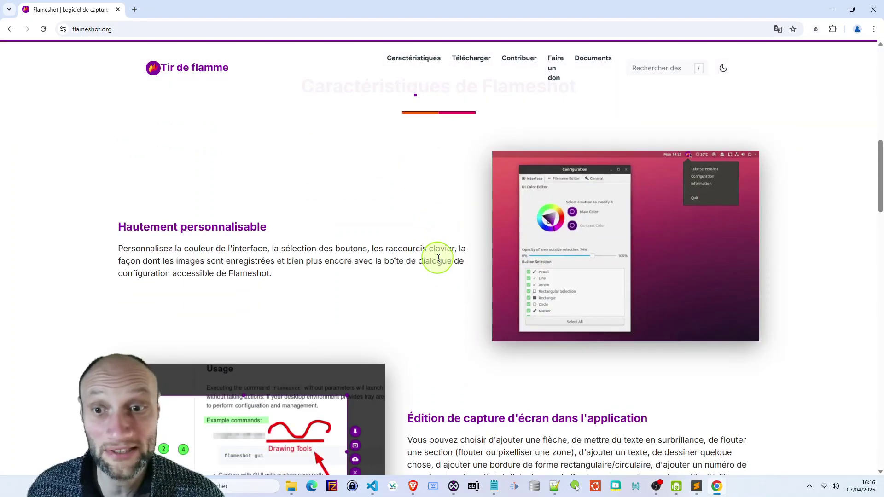
scroll(455, 301, down, 2)
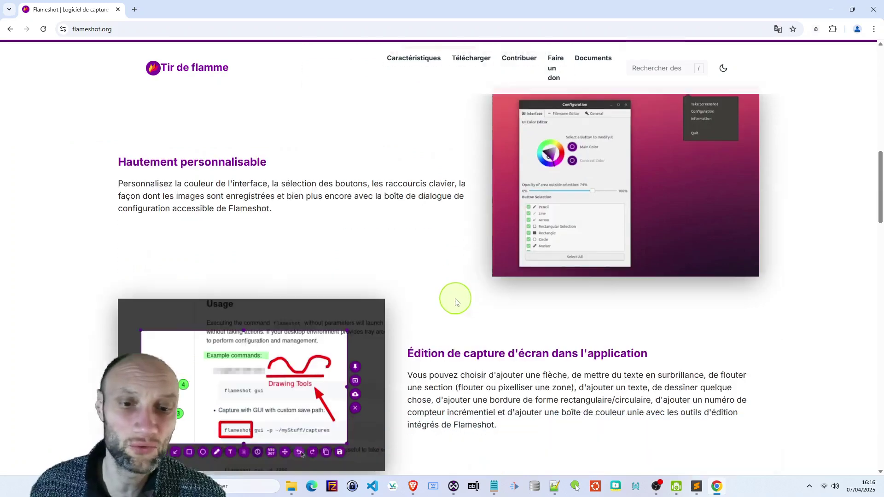
scroll(455, 301, down, 3)
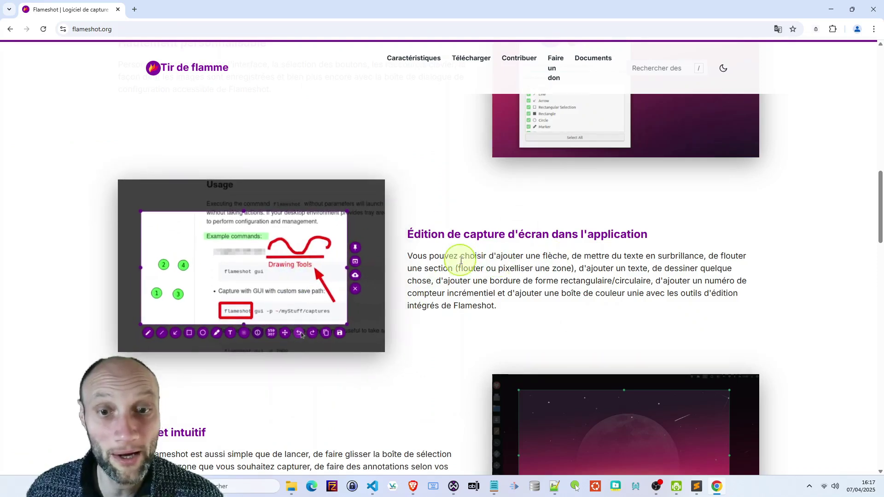
scroll(481, 256, down, 5)
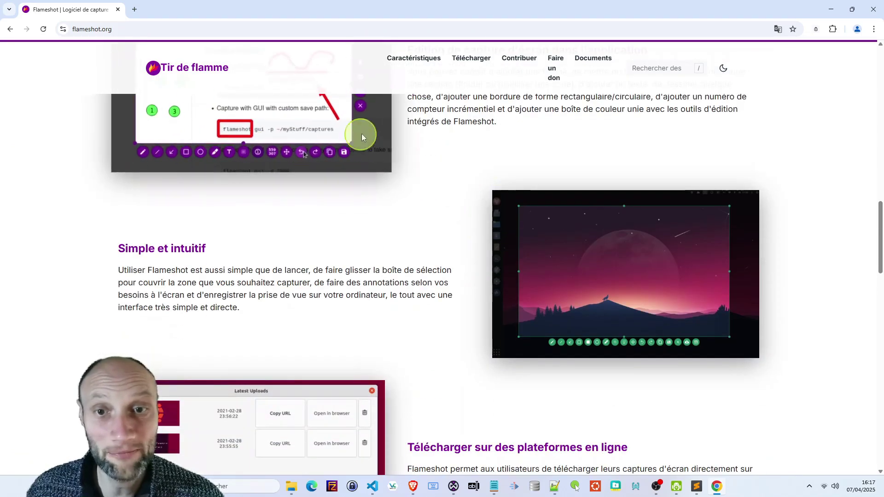
scroll(427, 217, down, 4)
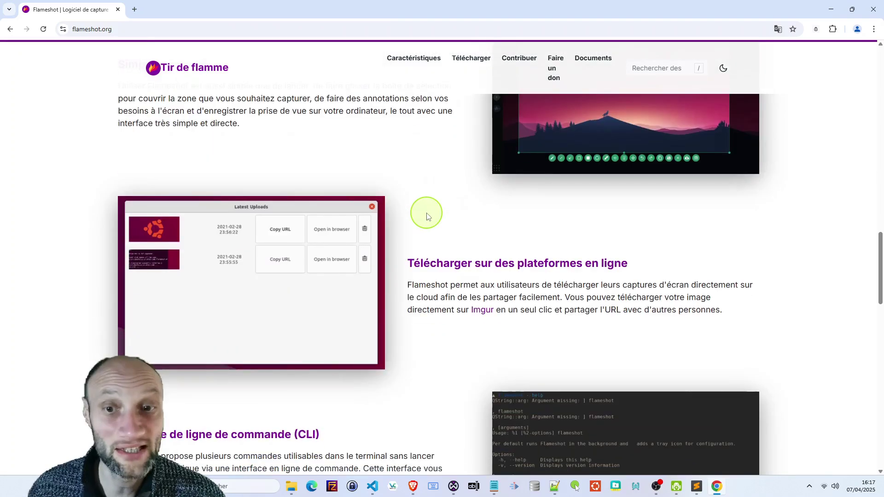
scroll(427, 217, down, 2)
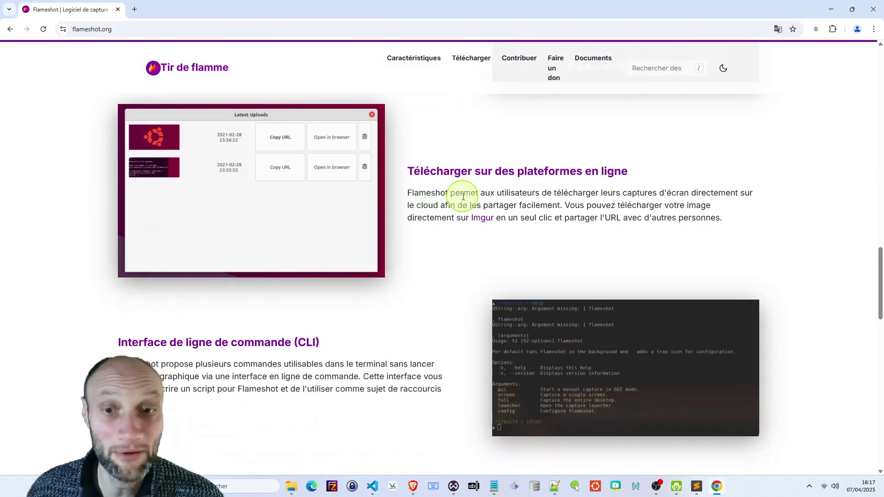
scroll(461, 199, down, 2)
scroll(463, 199, down, 1)
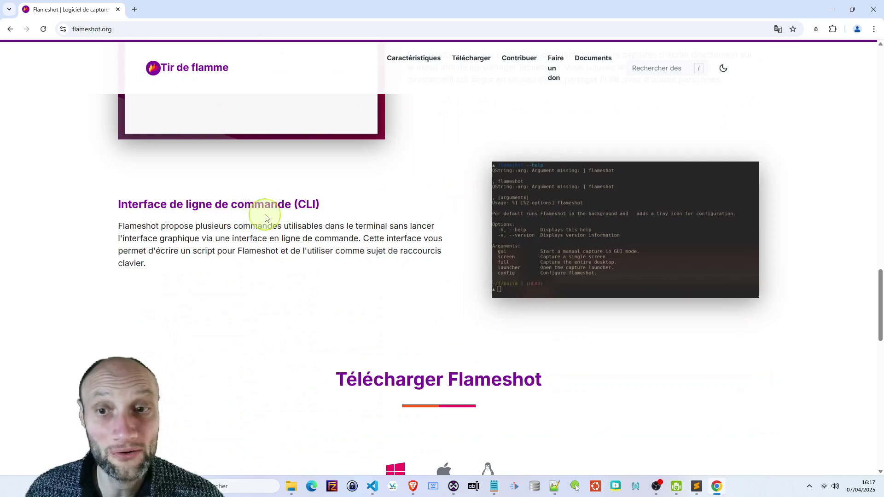
drag(278, 205, 322, 204)
scroll(404, 368, down, 4)
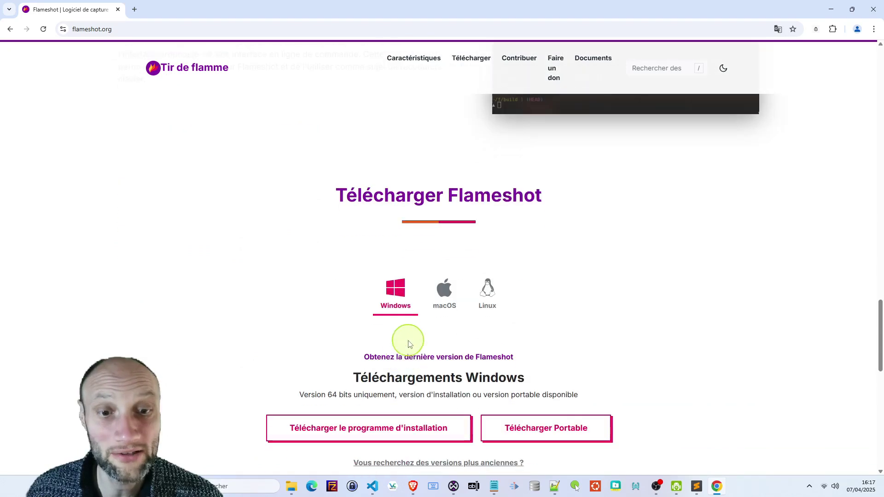
Download the Windows installer of Flameshot and launch the downloaded Flameshot-12.1.0-win64.msi.
scroll(444, 290, down, 3)
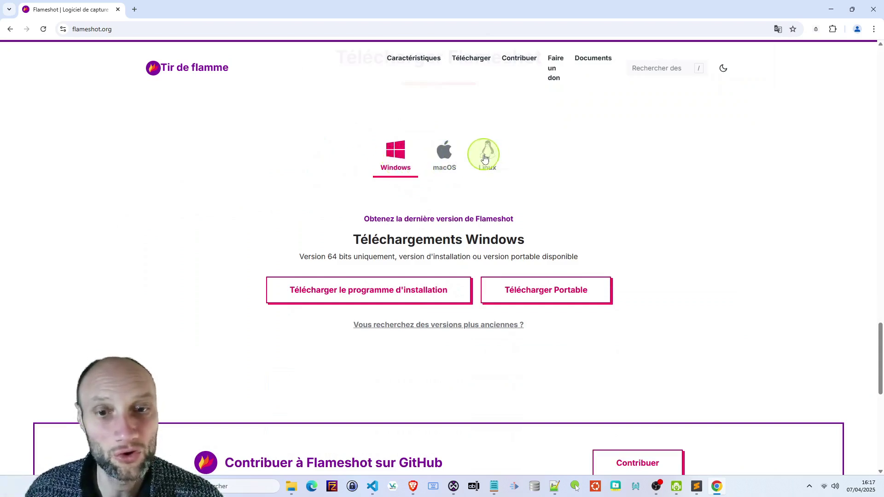
click(383, 298)
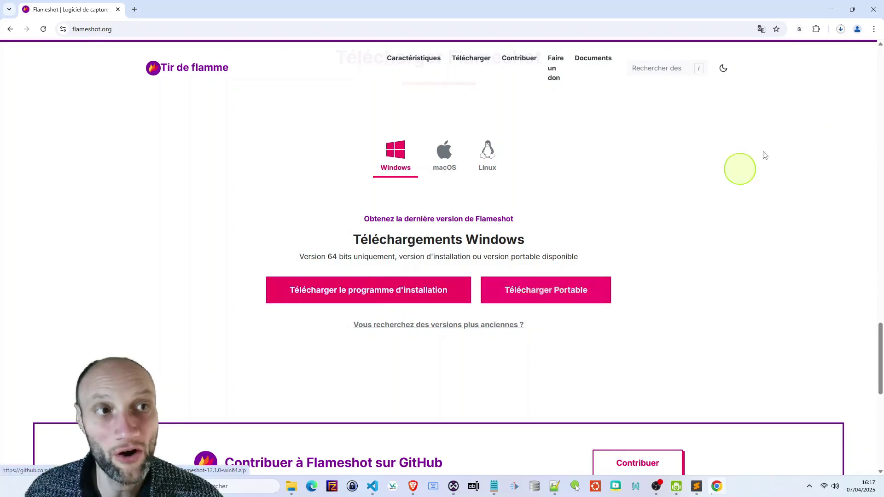
click(840, 29)
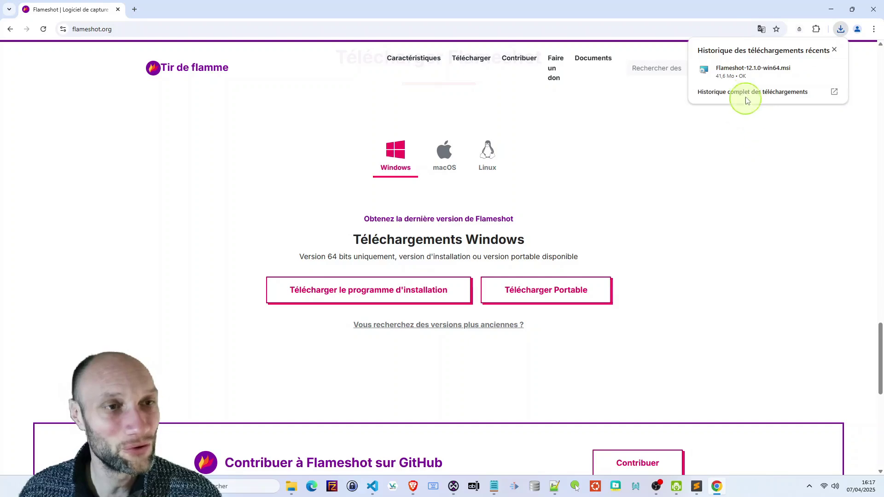
click(734, 73)
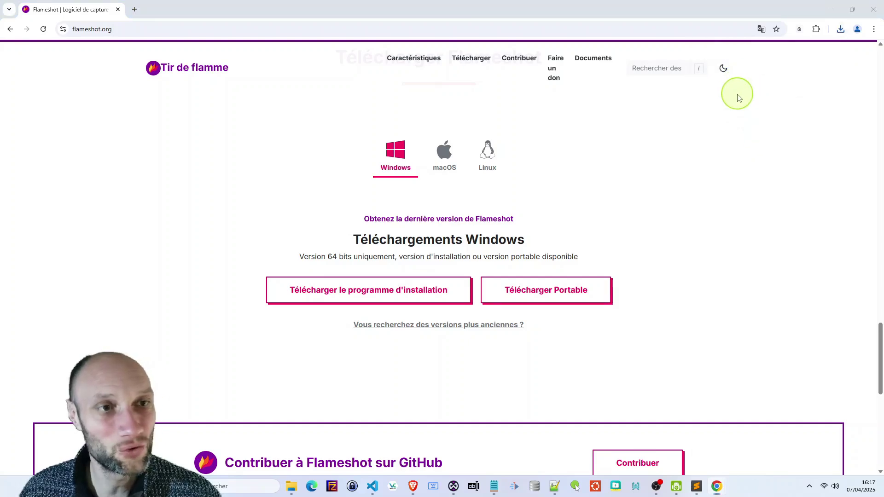
Minimize the browser and install Flameshot, accepting the license agreement and keeping the default features and location.
click(830, 10)
click(492, 315)
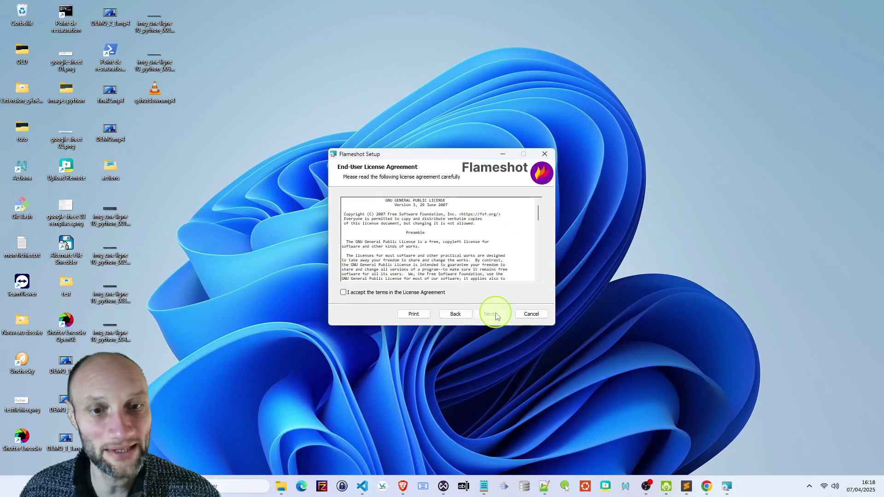
click(374, 292)
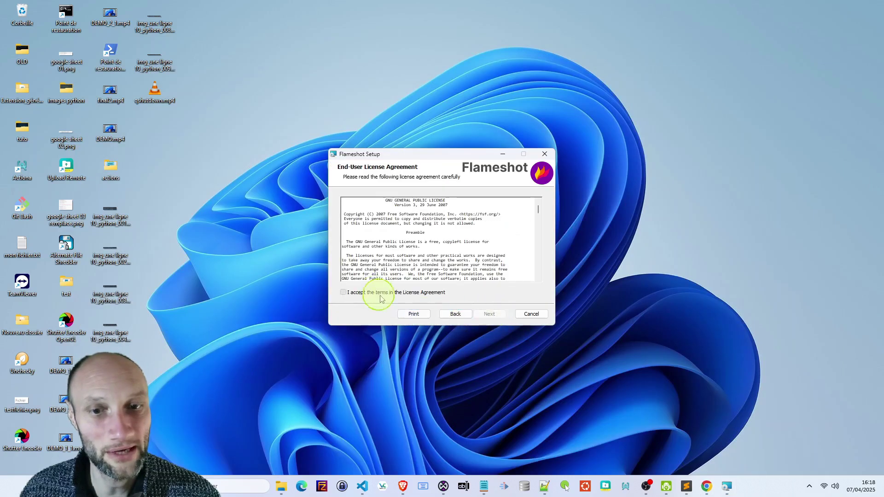
click(489, 317)
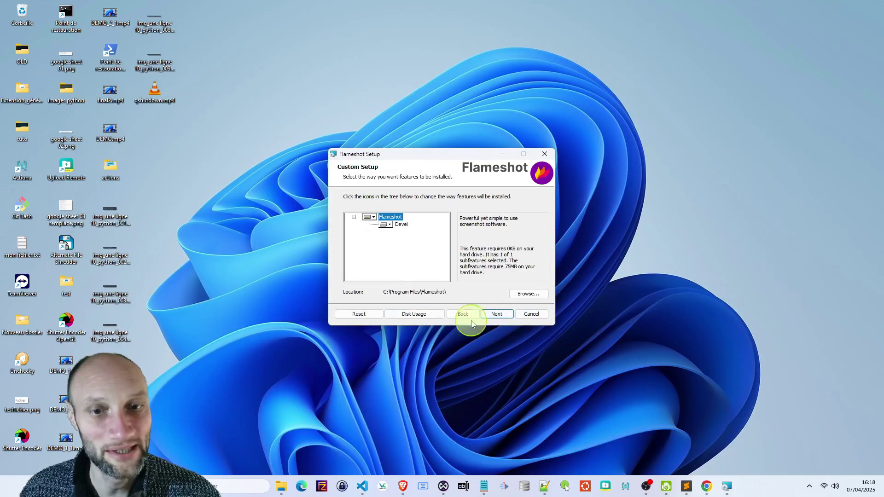
click(494, 316)
click(494, 316)
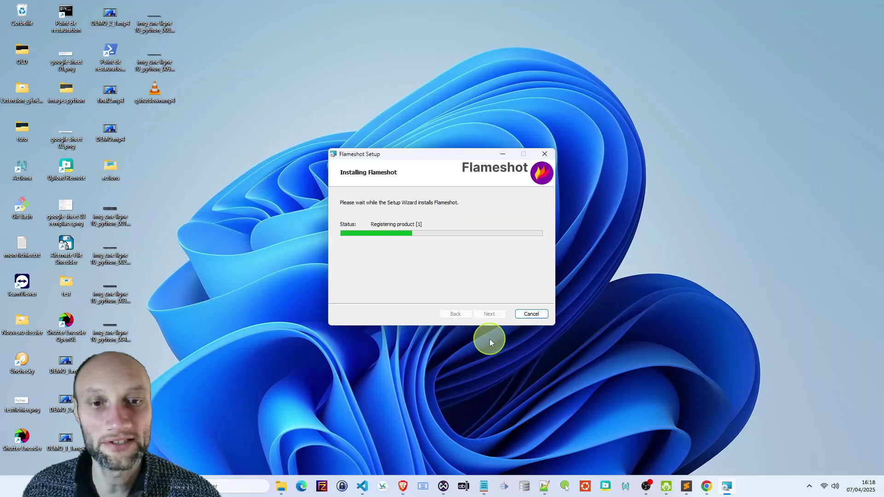
click(488, 315)
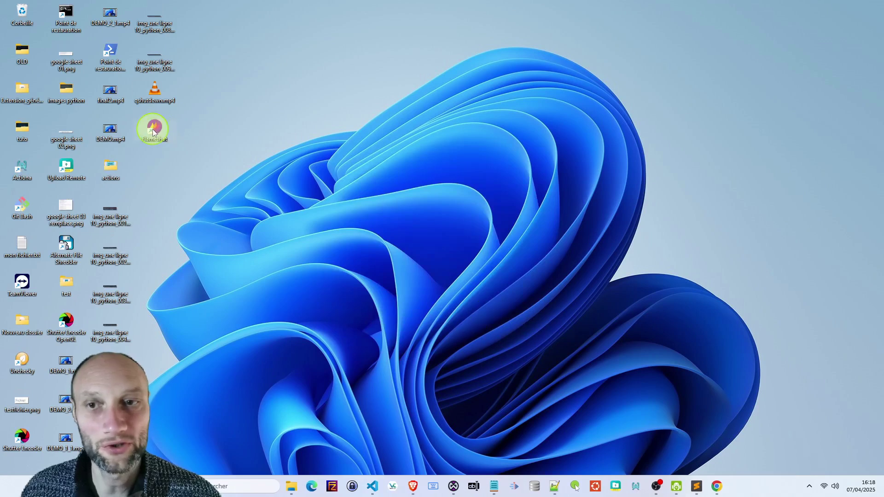
Start Flameshot, open its capture launcher (Ouvrir le lanceur) and reposition the launcher window higher on the desktop.
double_click(153, 132)
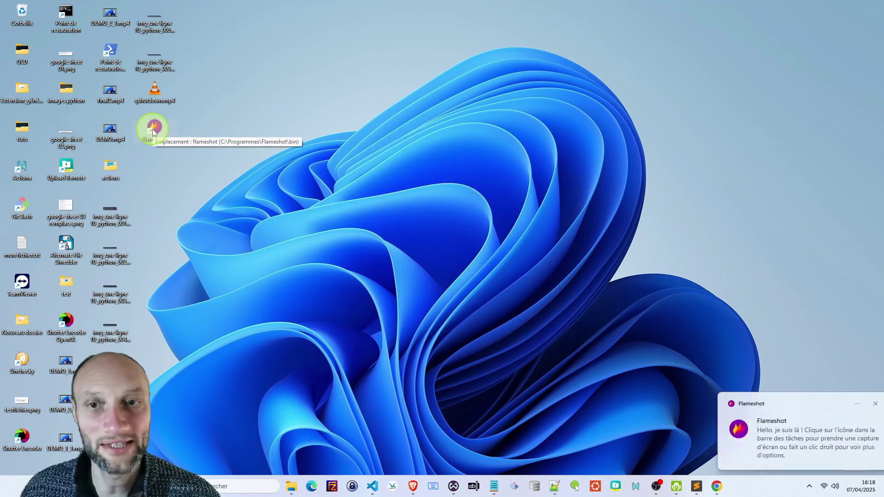
click(806, 436)
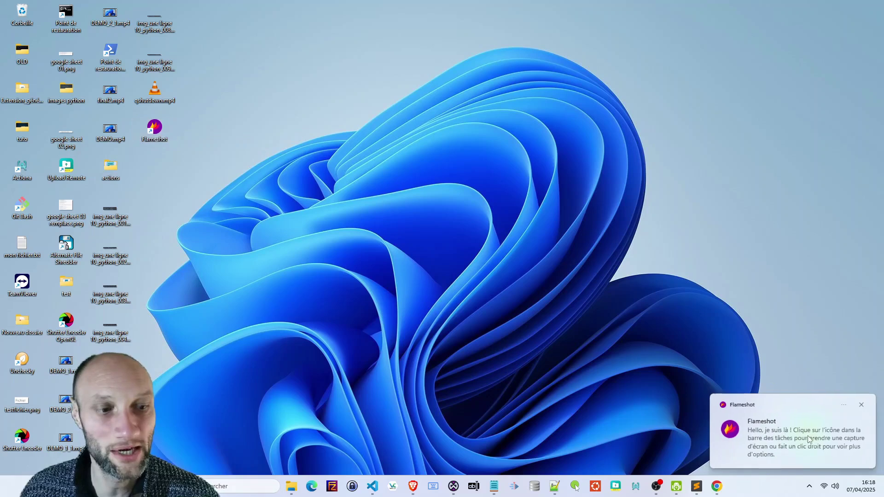
click(809, 487)
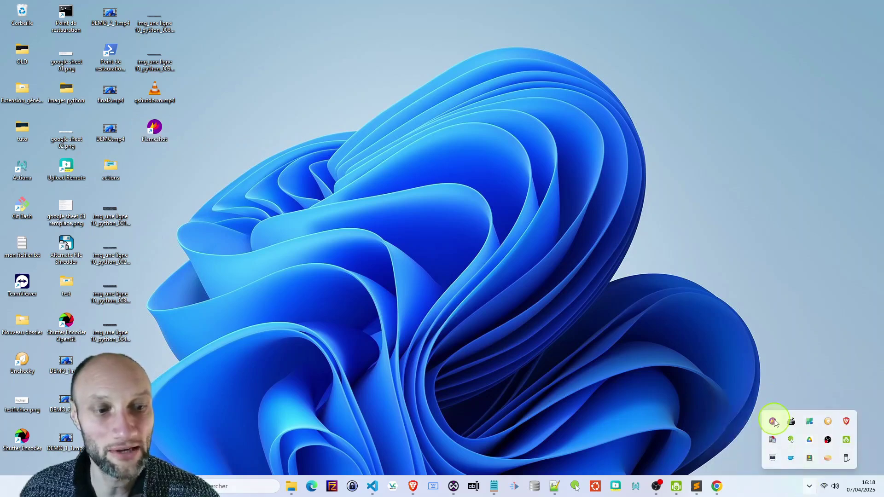
right_click(773, 422)
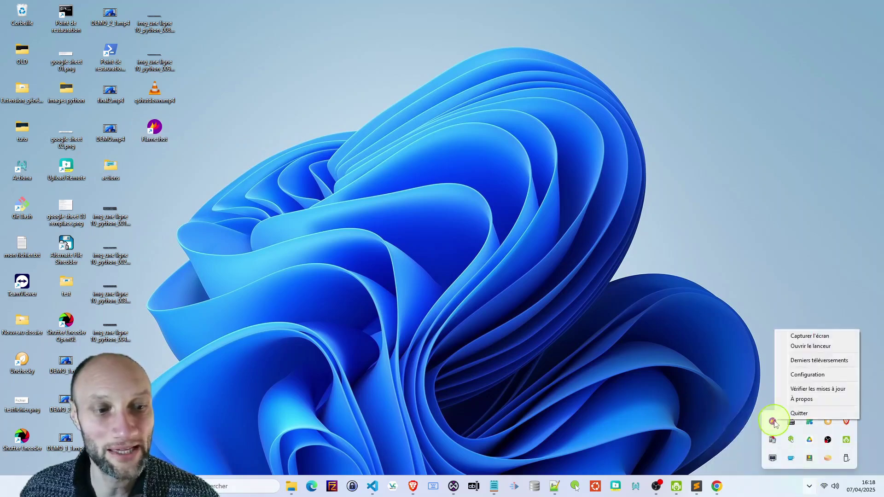
click(806, 346)
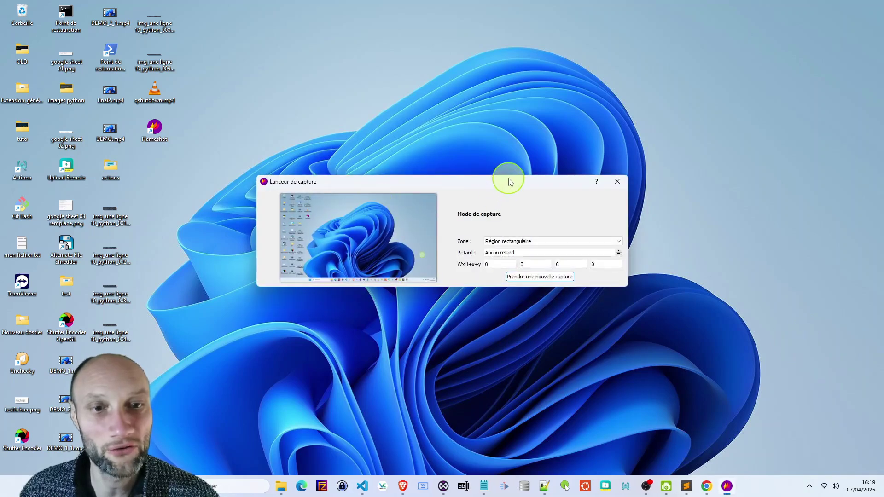
drag(506, 177, 520, 95)
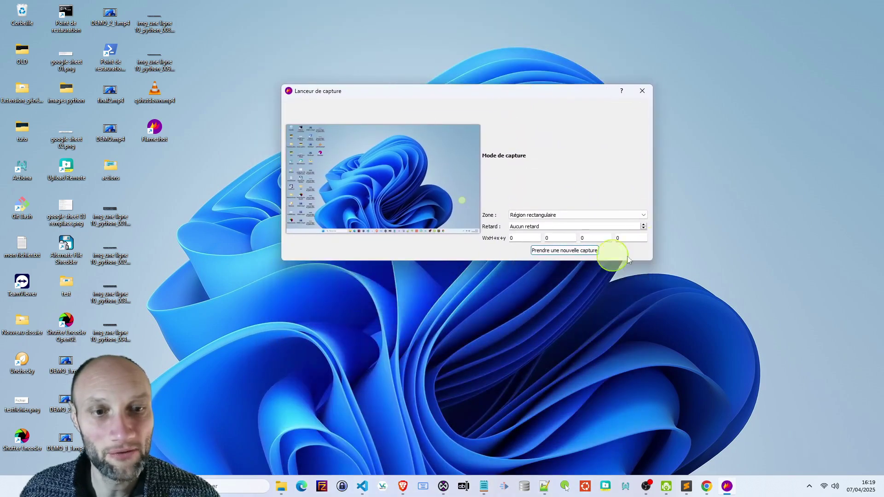
Switch the capture zone to Plein écran (tous les moniteurs), and return it to Région rectangulaire.
click(543, 215)
click(542, 228)
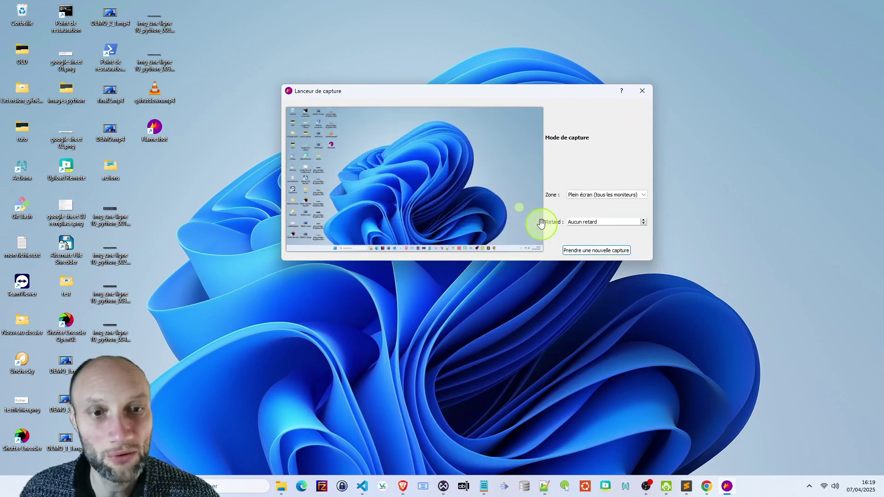
click(603, 197)
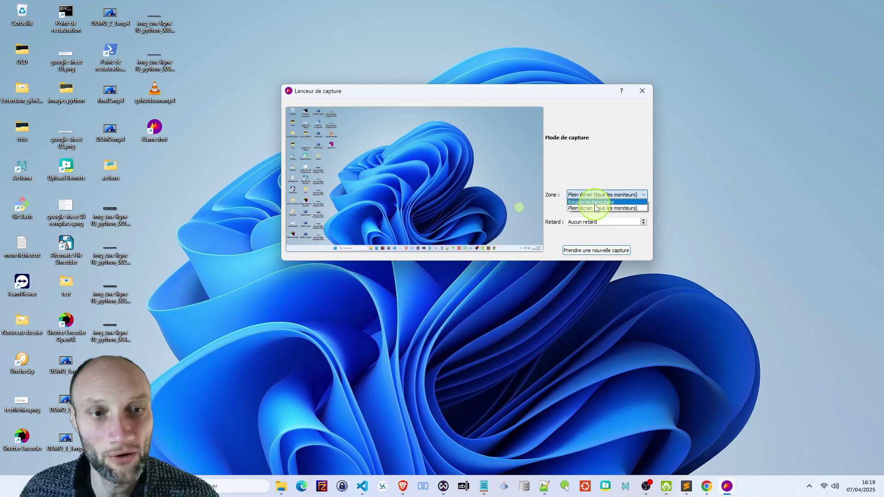
click(594, 189)
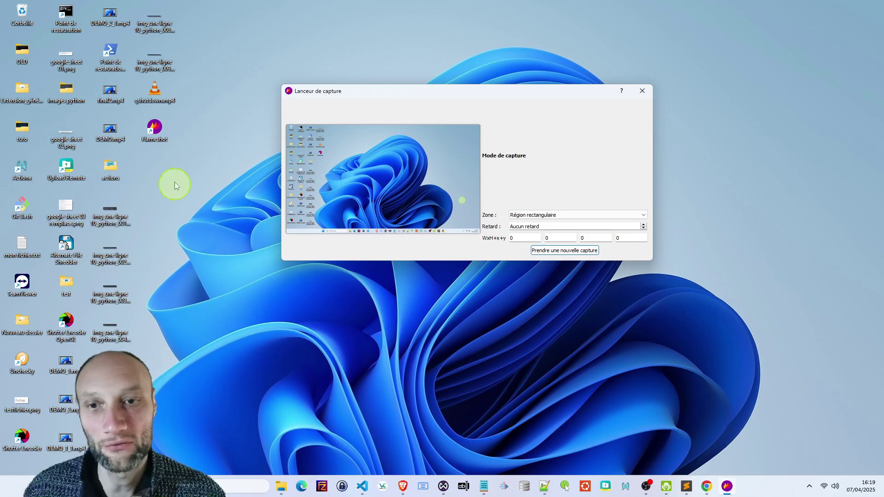
click(859, 486)
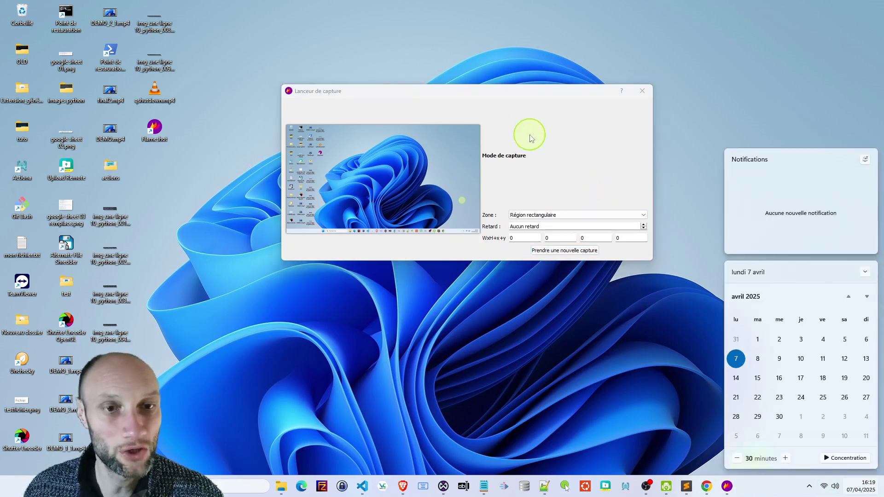
click(534, 139)
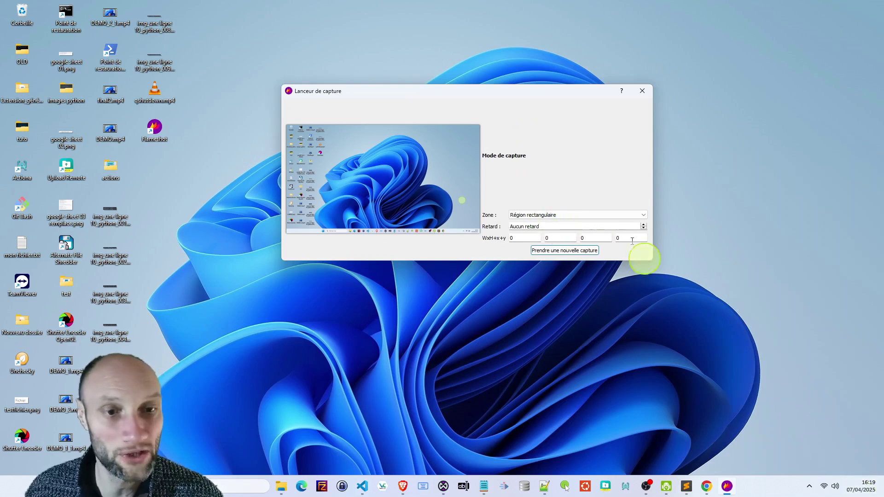
click(573, 215)
click(532, 214)
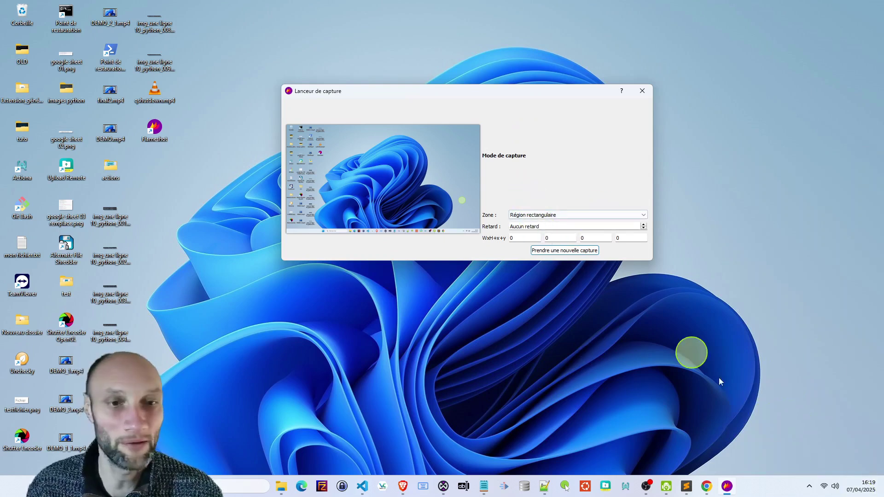
click(870, 490)
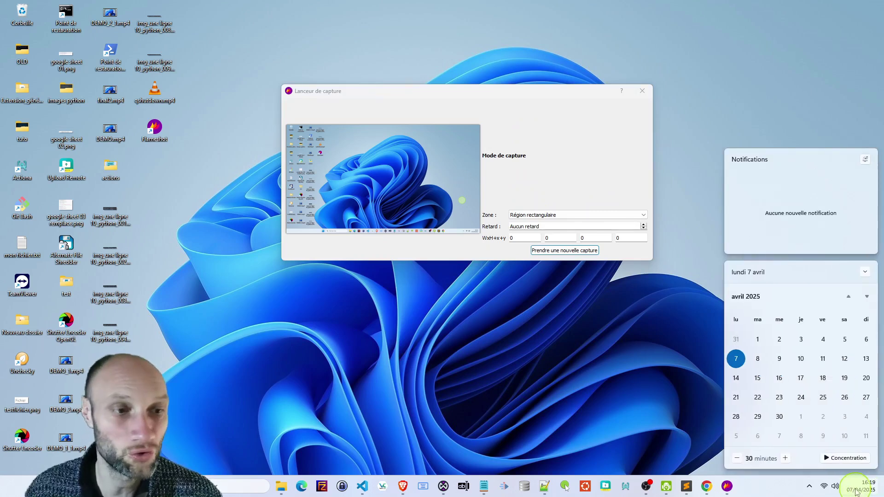
click(486, 200)
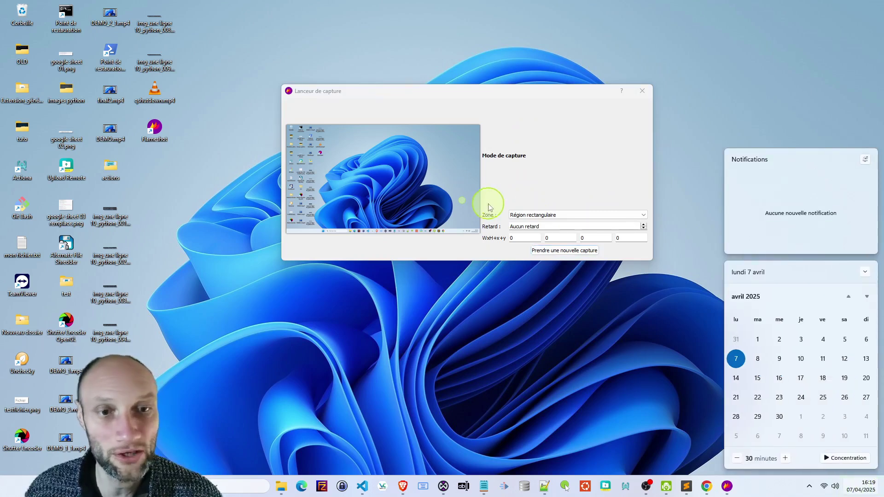
Set the capture region to 150 by 150 with x 300 and y 600, and take a new capture.
double_click(514, 236)
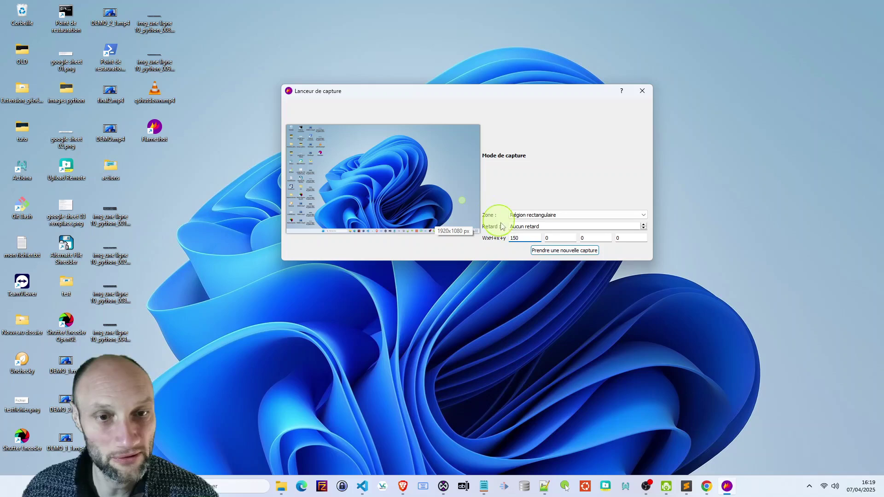
double_click(555, 237)
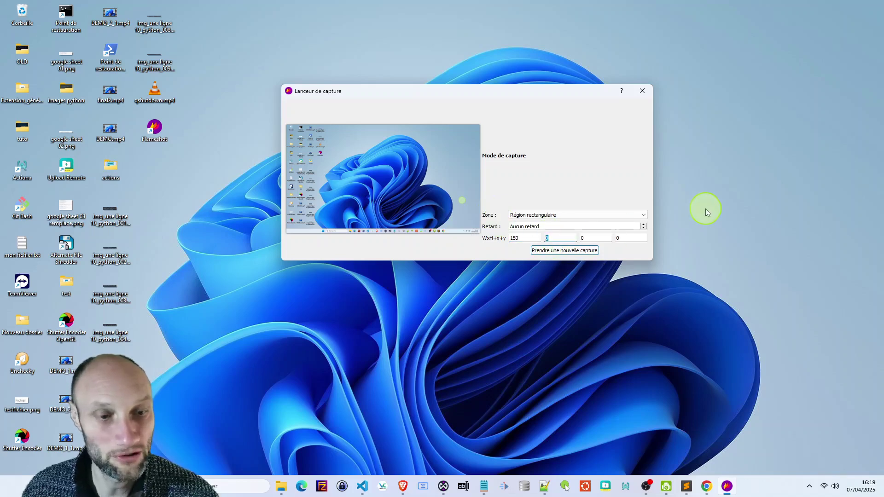
text(15)
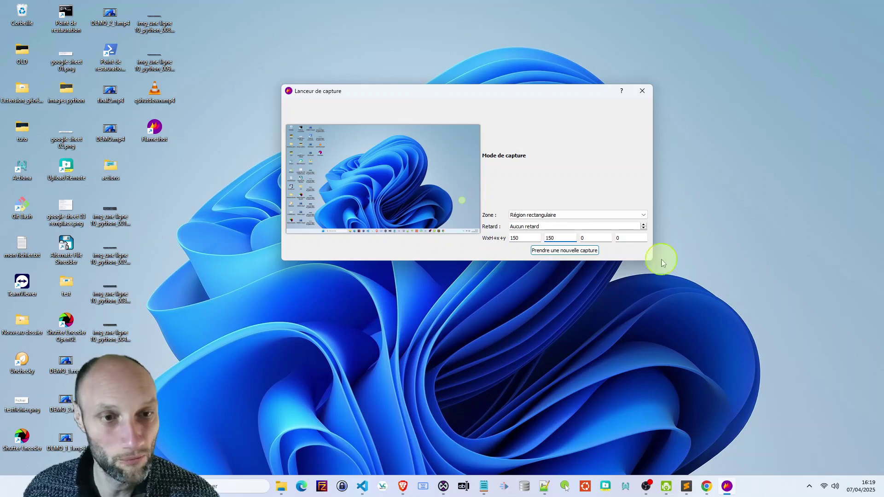
double_click(583, 236)
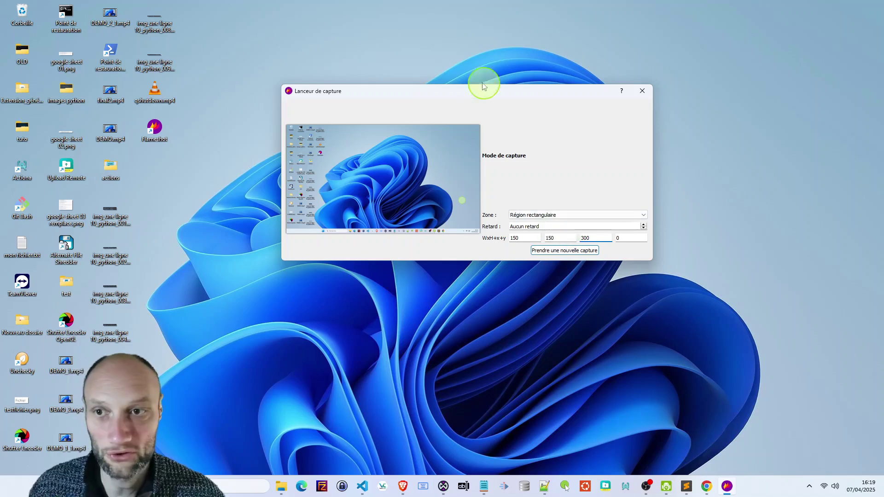
double_click(630, 236)
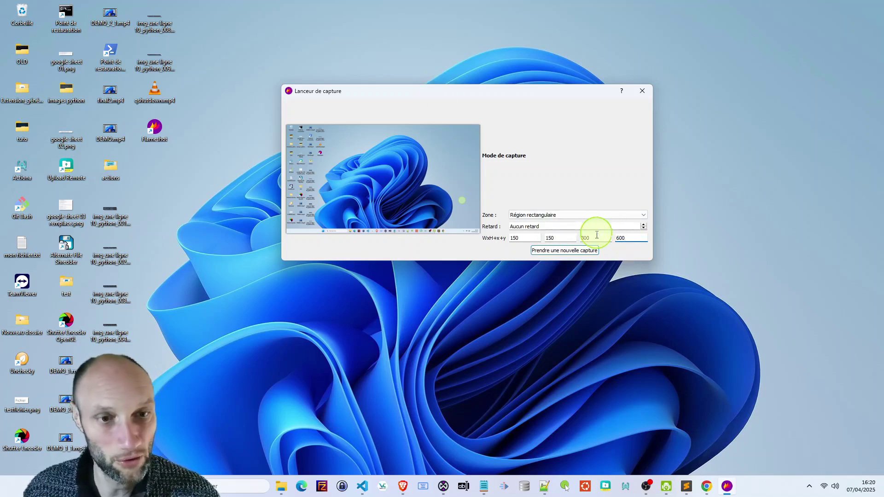
text(600)
click(563, 250)
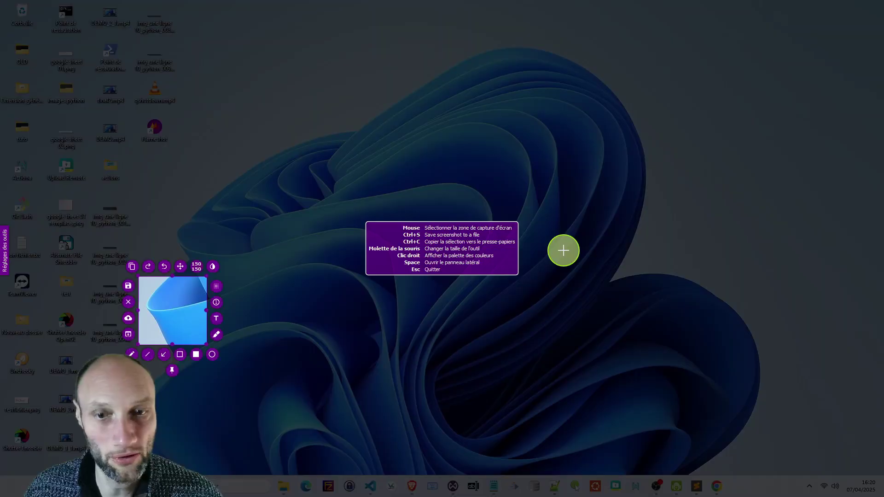
Move the capture area away from the desktop icons and enlarge it to about 795 by 321 px over the wallpaper's right half.
drag(171, 313, 328, 155)
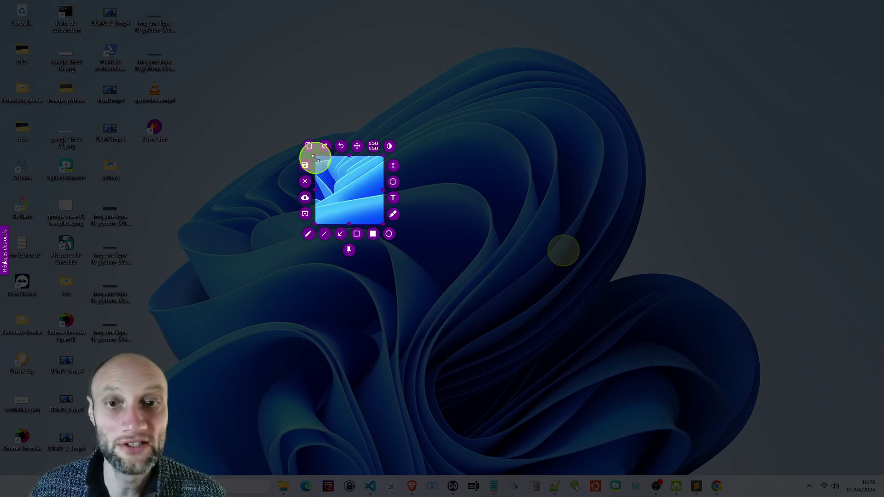
drag(315, 158, 135, 60)
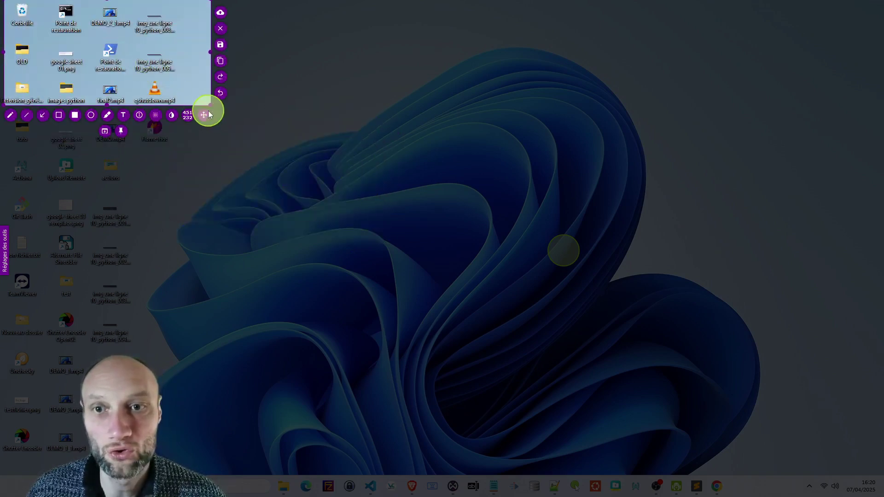
drag(210, 107, 369, 145)
drag(241, 33, 630, 192)
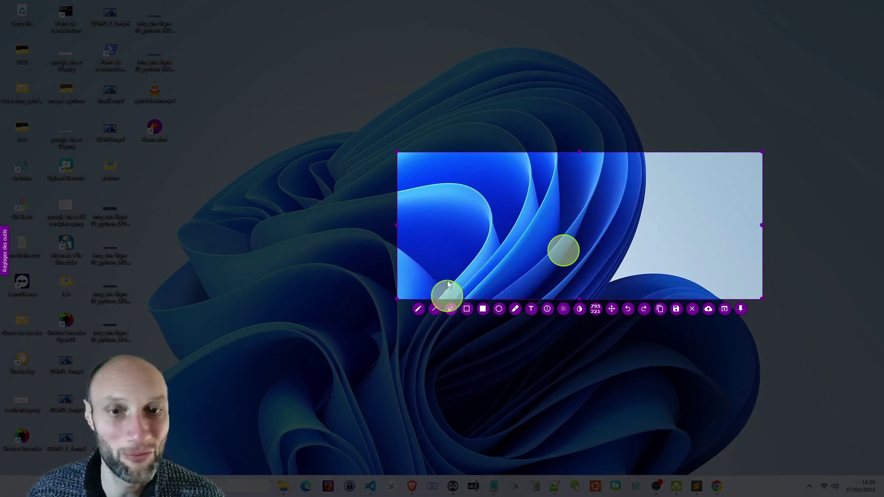
drag(483, 240, 509, 255)
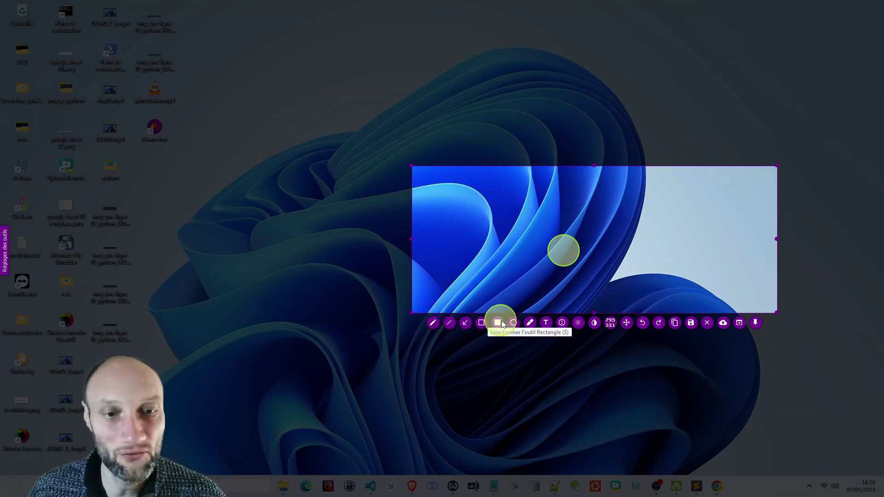
Draw a red rectangle outline inside the capture area and three freehand Pencil arrows pointing at it.
click(481, 322)
drag(526, 218, 602, 286)
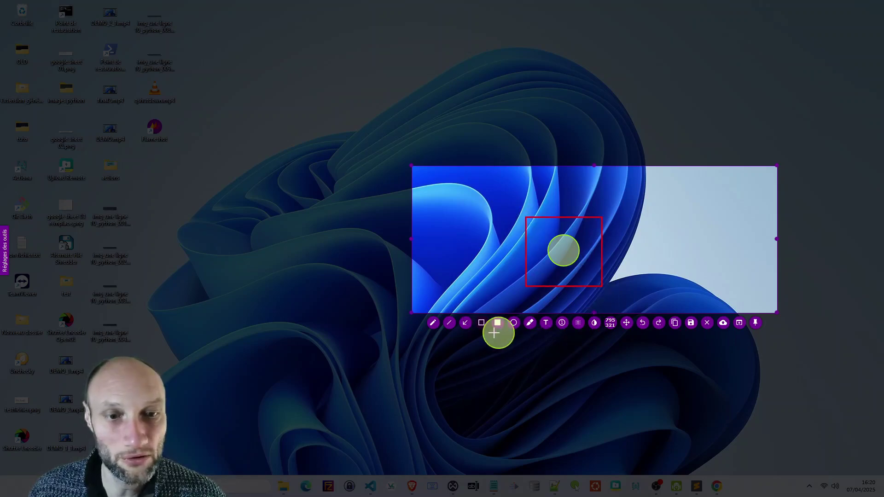
click(433, 322)
mouse_move(451, 231)
mouse_down()
mouse_move(485, 220)
mouse_move(515, 237)
mouse_up()
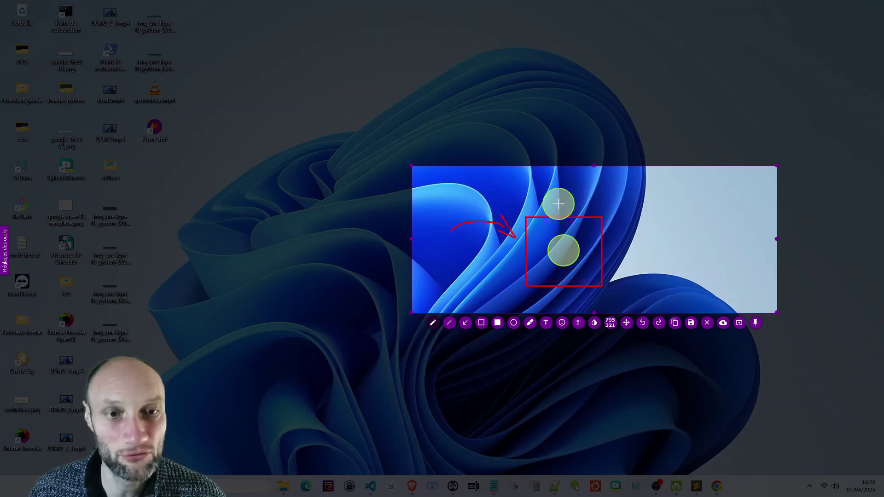
mouse_move(546, 175)
mouse_down()
mouse_move(570, 197)
mouse_move(558, 194)
mouse_up()
mouse_move(687, 262)
mouse_down()
mouse_move(616, 234)
mouse_move(627, 219)
mouse_move(621, 239)
mouse_up()
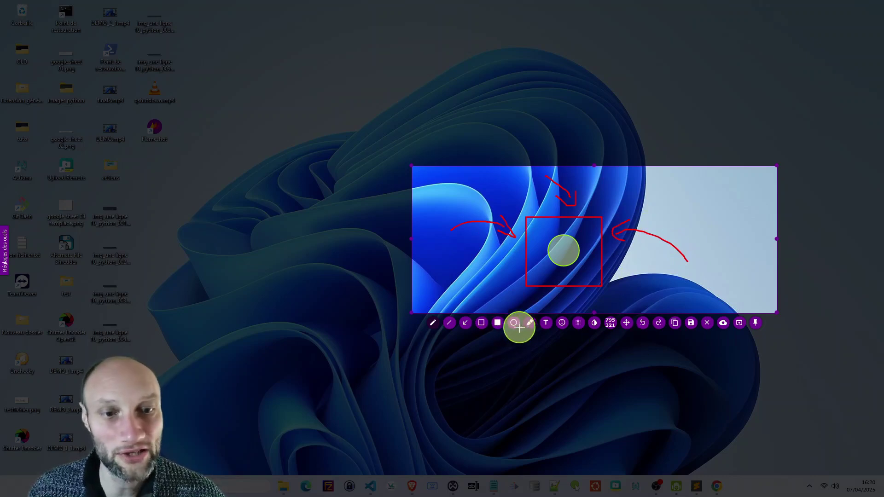
Add the text "Quel carré" below the red rectangle and shift the capture area slightly to the left and down.
click(546, 322)
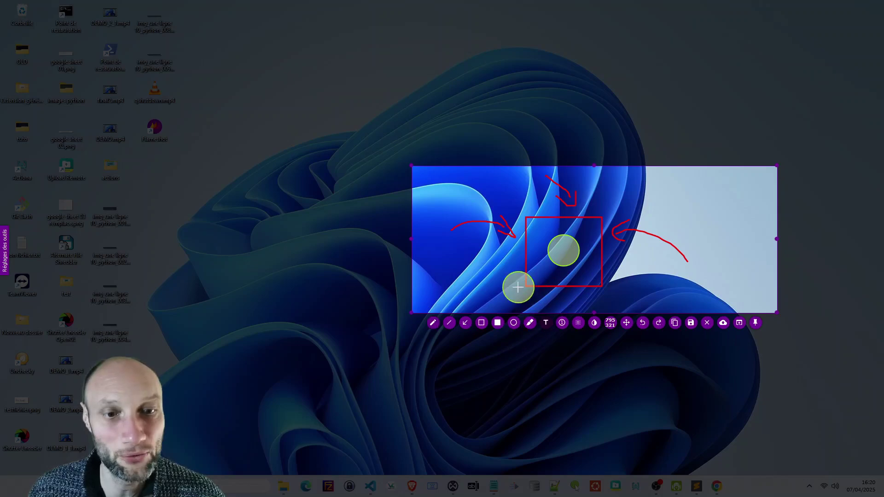
click(518, 289)
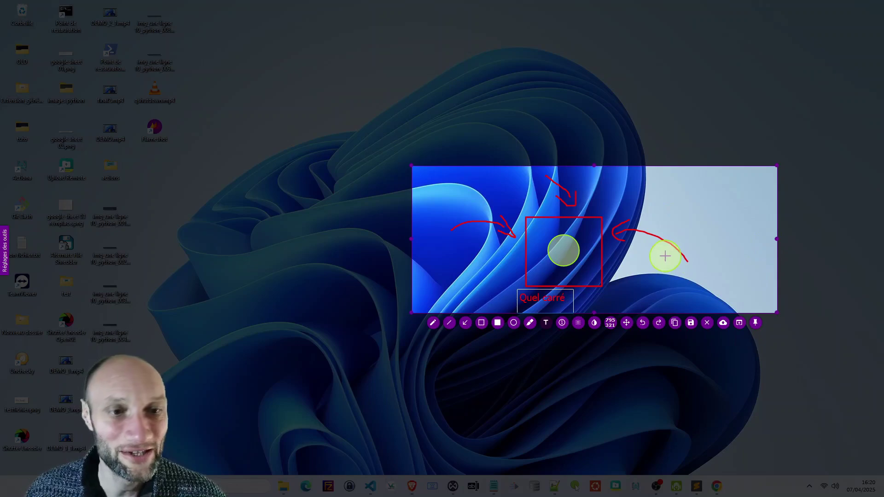
click(642, 262)
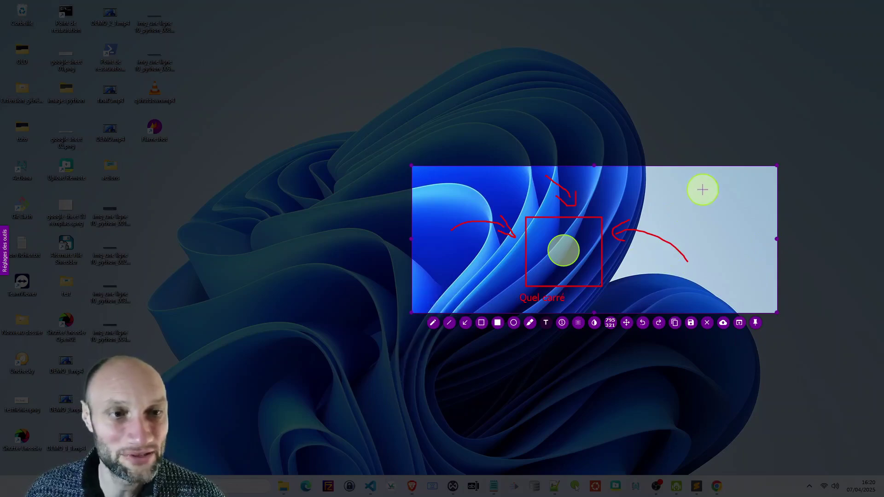
click(535, 199)
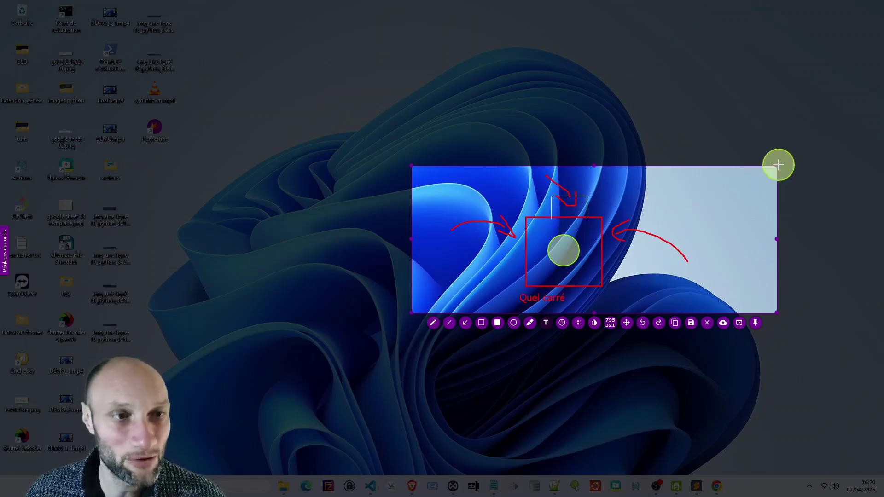
click(626, 322)
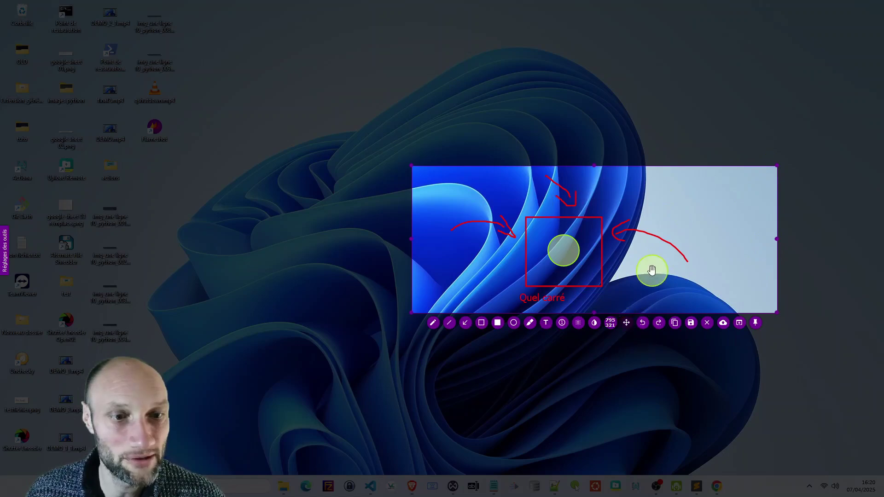
mouse_move(651, 270)
mouse_down()
mouse_move(322, 313)
mouse_move(347, 178)
mouse_move(657, 162)
mouse_move(517, 254)
mouse_move(643, 264)
mouse_move(647, 282)
mouse_move(636, 274)
mouse_up()
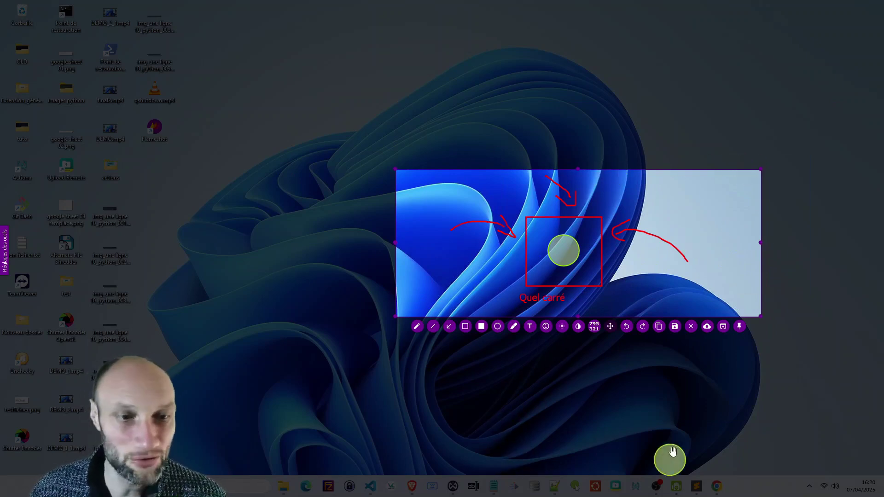
Quit the annotated capture without saving it and switch to Chrome showing the Flameshot website.
click(715, 491)
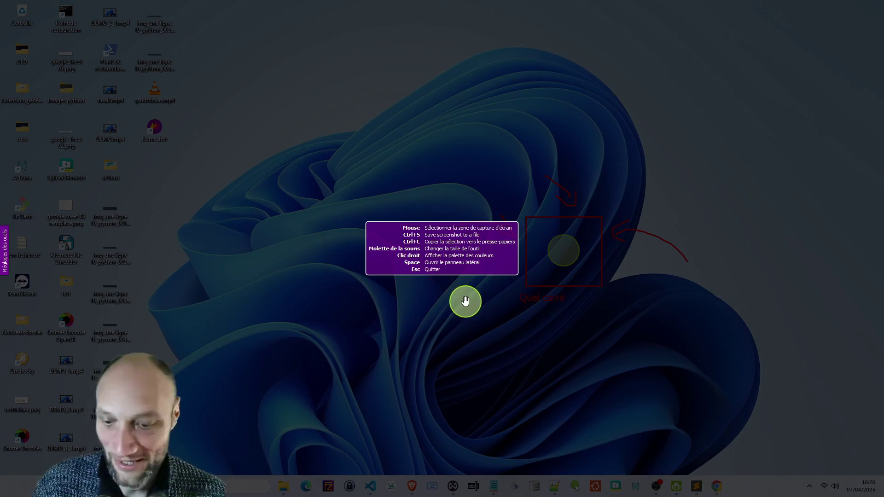
right_click(556, 244)
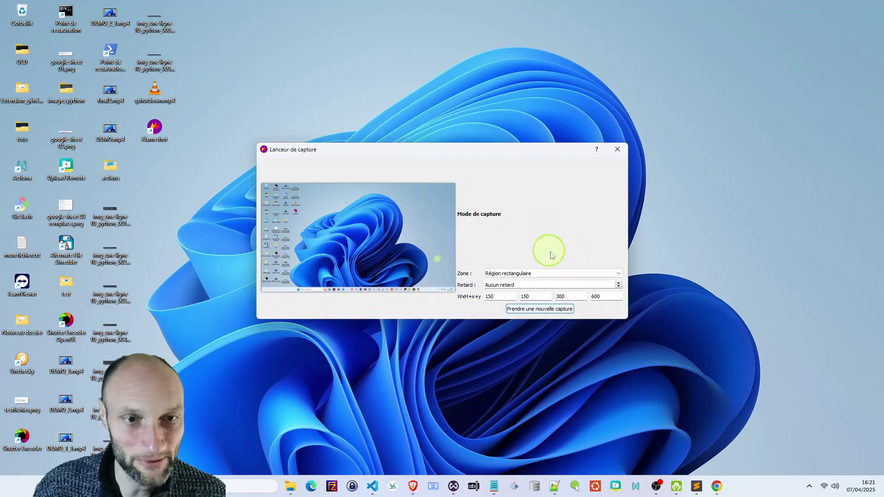
click(706, 486)
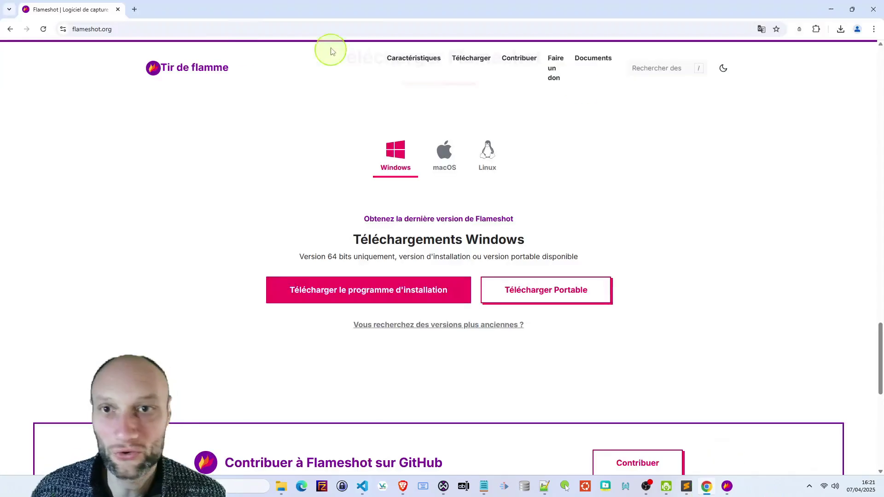